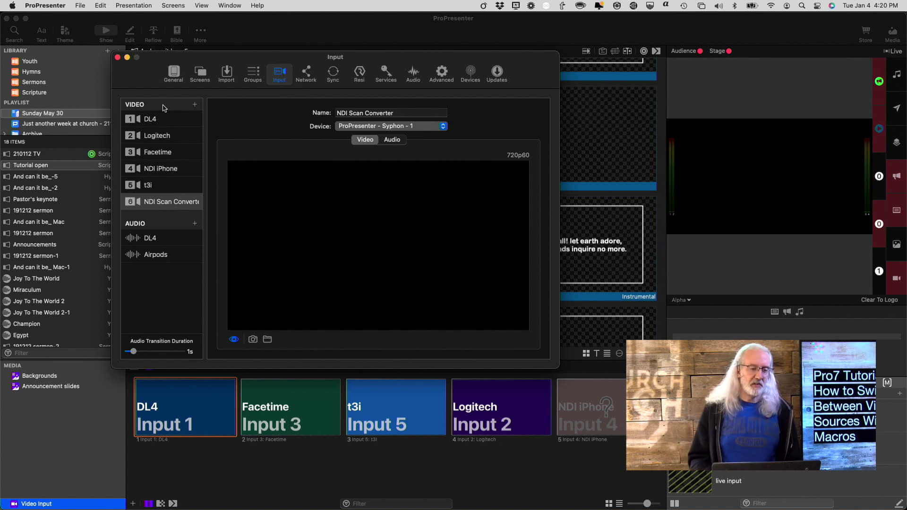
Leave Input 6 on the 'ProPresenter - Syphon - 1' device and close the Input preferences window.
{"action": "left_click", "coordinate": [442, 126]}
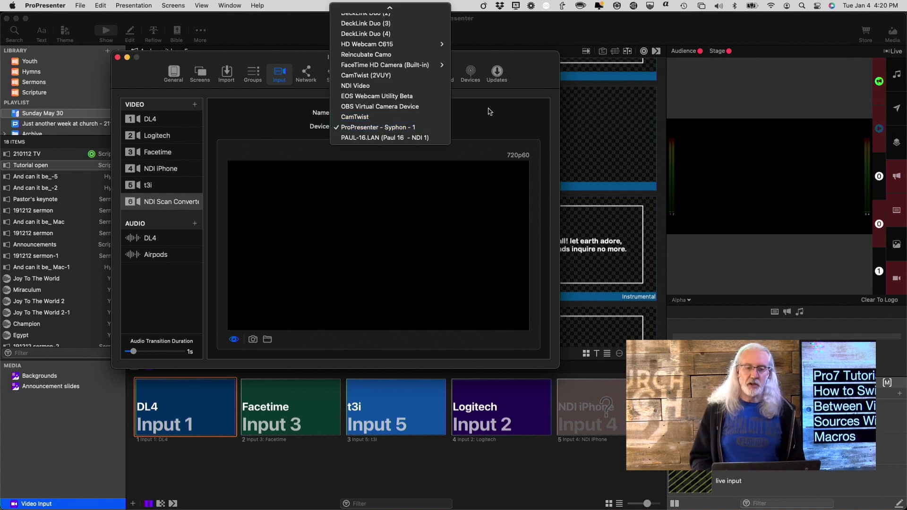
{"action": "scroll", "coordinate": [491, 113], "scroll_direction": "up", "scroll_amount": 2}
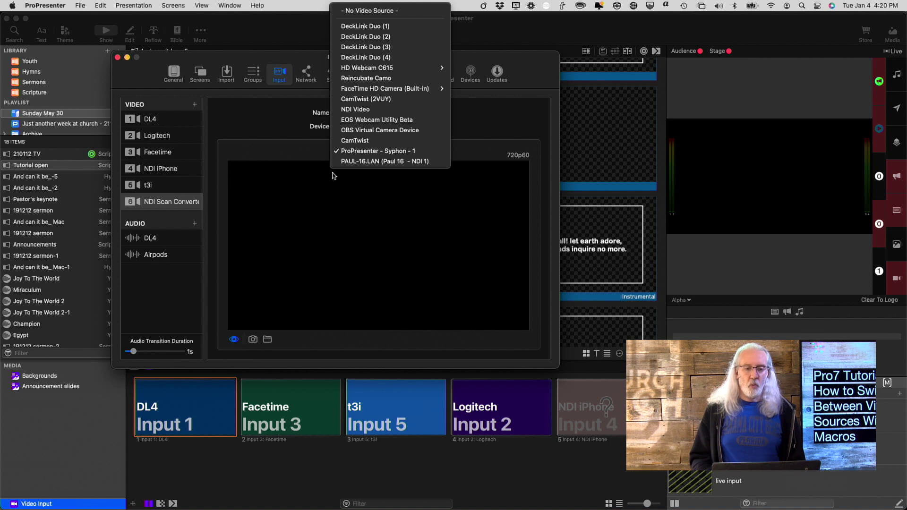
{"action": "left_click", "coordinate": [516, 128]}
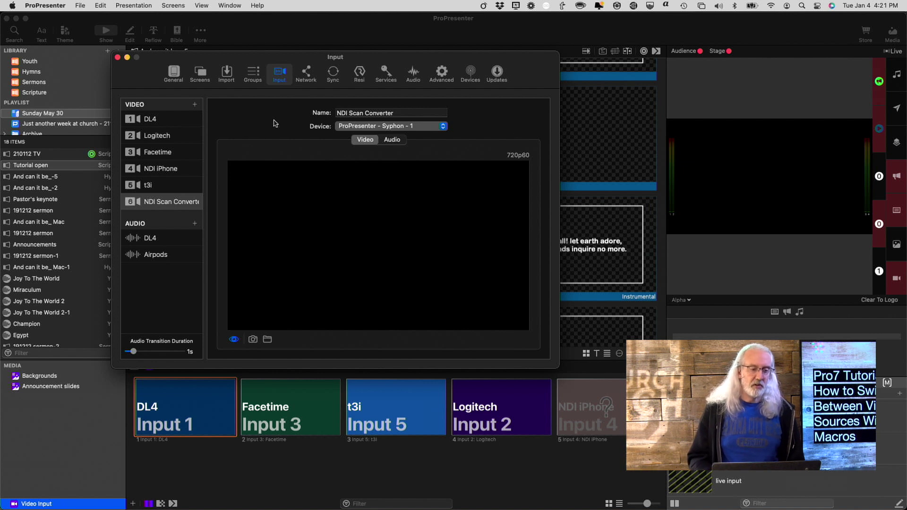
{"action": "left_click", "coordinate": [117, 58]}
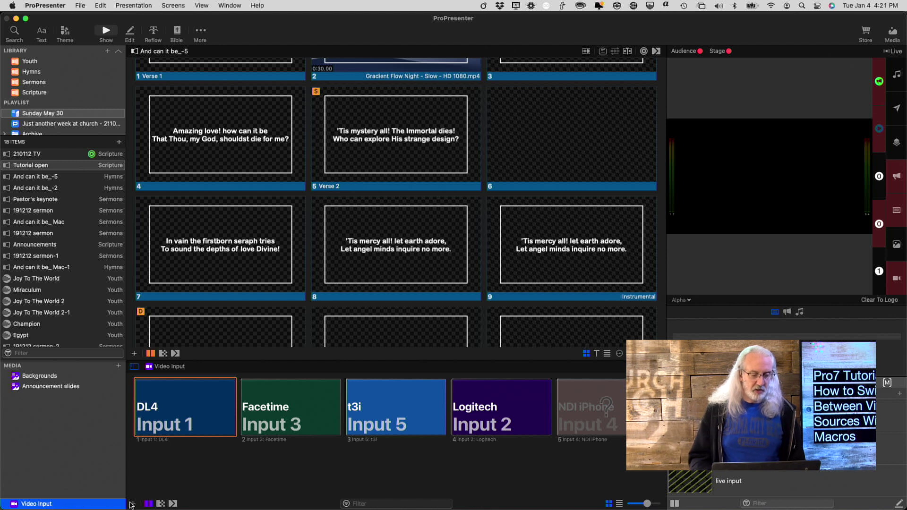
Add 'Input 6: NDI Scan Converter' as a sixth tile in the Video Input bin.
{"action": "left_click", "coordinate": [132, 504]}
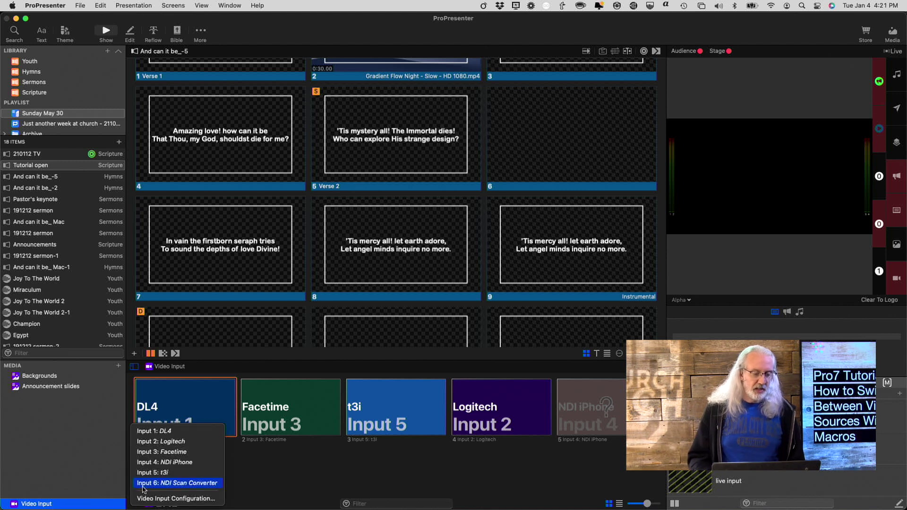
{"action": "left_click", "coordinate": [178, 483]}
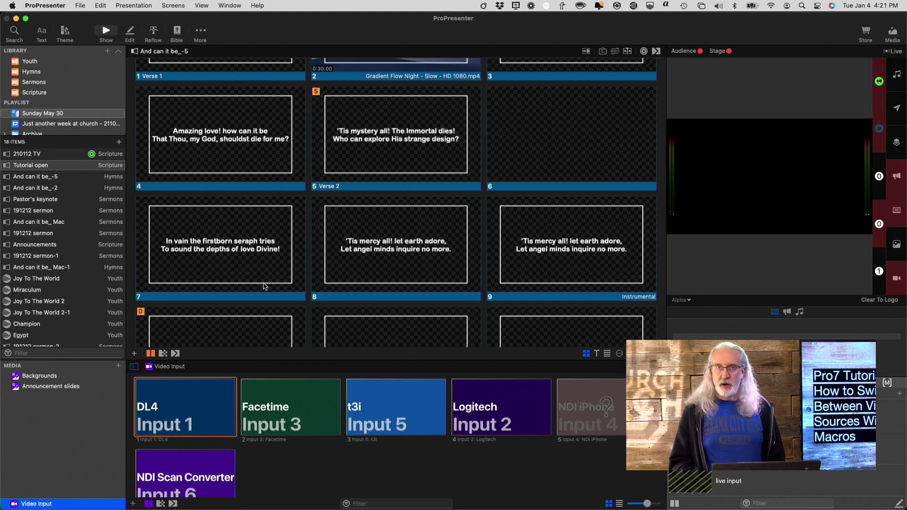
Drag the DL4 Input 1 live video tile onto slide 8 of 'And can it be'.
{"action": "left_click_drag", "start_coordinate": [210, 413], "coordinate": [392, 272]}
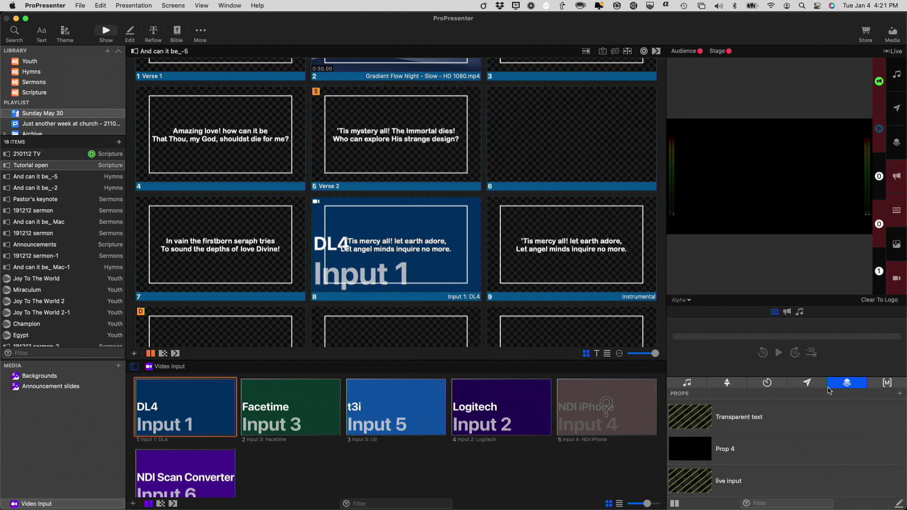
Add a macro named 'Camera 1' below the existing Macro entry in the Macros list.
{"action": "left_click", "coordinate": [887, 383]}
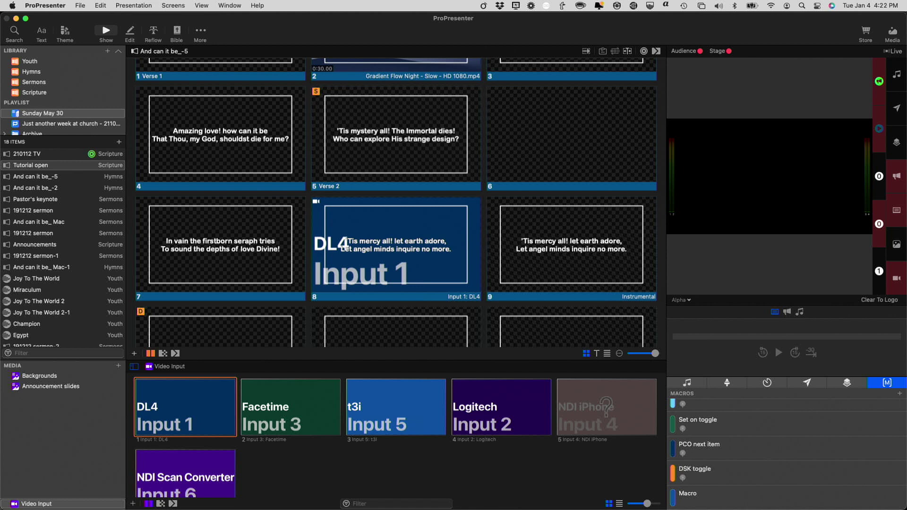
{"action": "left_click", "coordinate": [900, 394]}
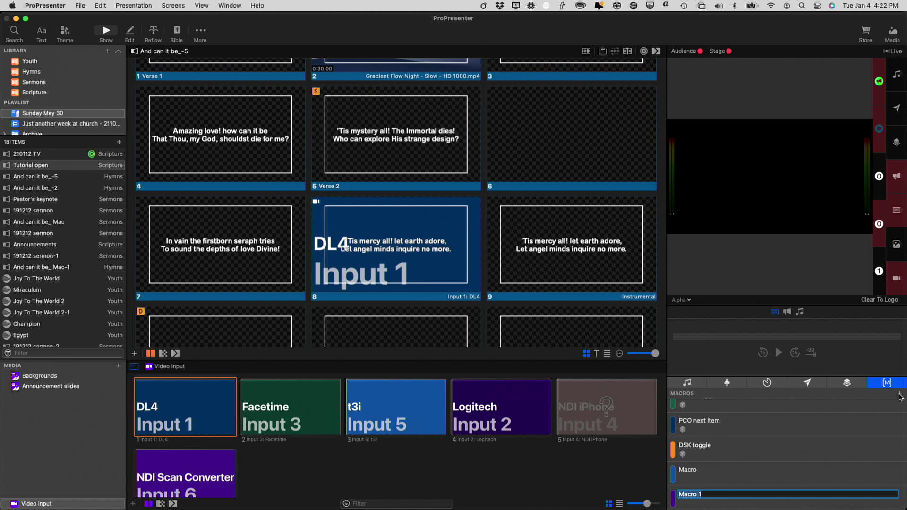
{"action": "type", "text": "Camera 1"}
{"action": "key", "text": "Return"}
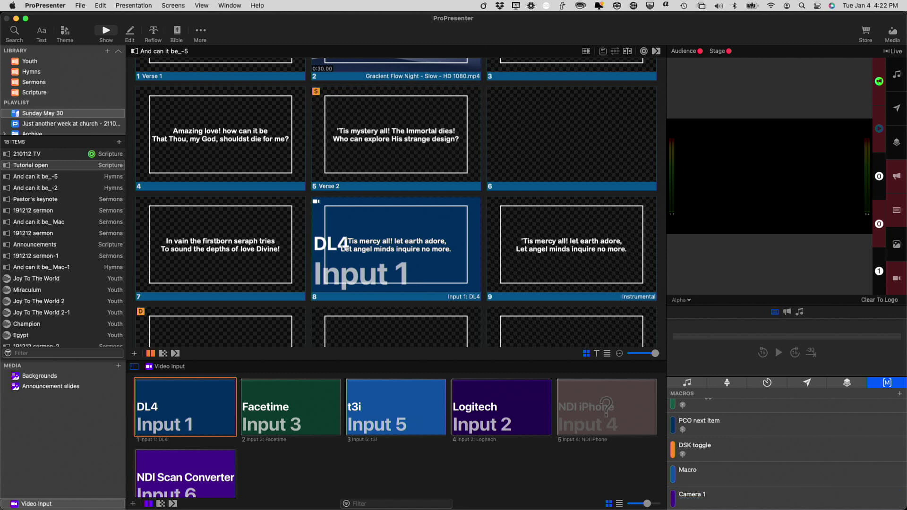
Give Camera 1 a Video Input action for 'Input 1: DL4' and attach it to slide 9.
{"action": "right_click", "coordinate": [701, 498]}
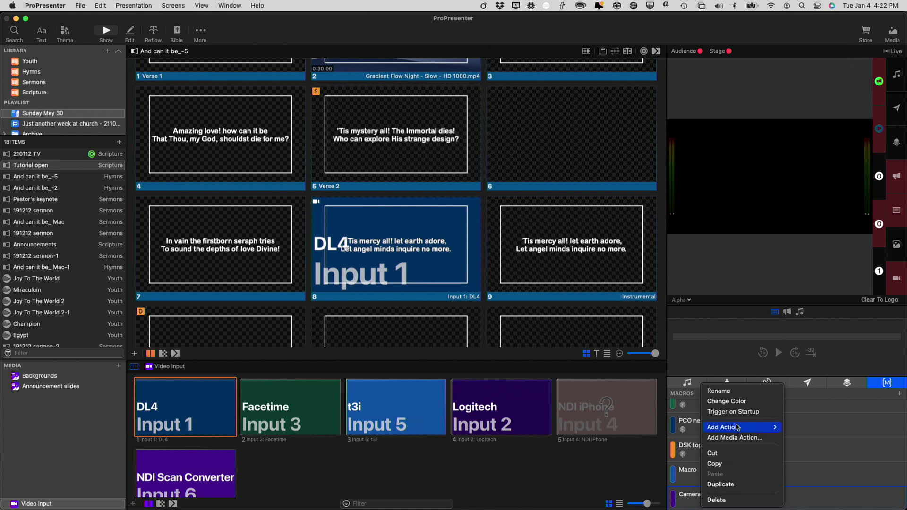
{"action": "mouse_move", "coordinate": [737, 427]}
{"action": "mouse_move", "coordinate": [808, 470]}
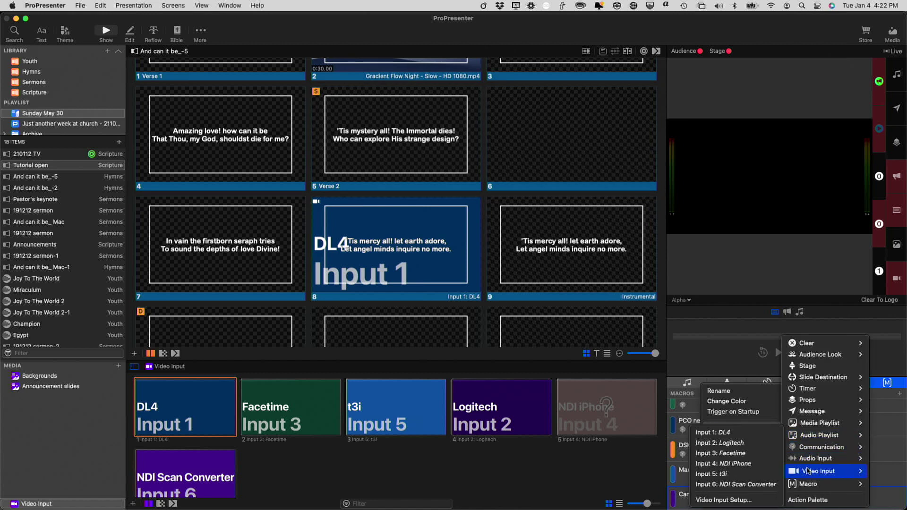
{"action": "left_click", "coordinate": [758, 435]}
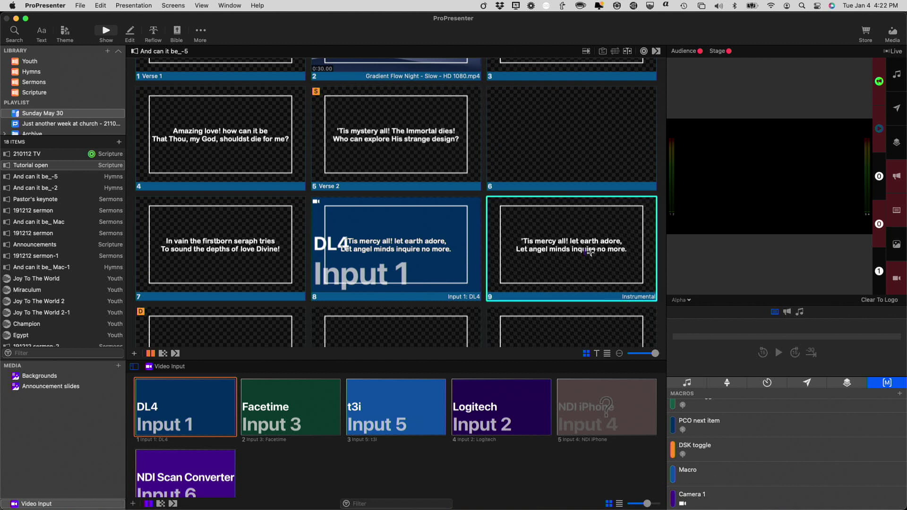
{"action": "left_click_drag", "start_coordinate": [591, 252], "coordinate": [594, 253]}
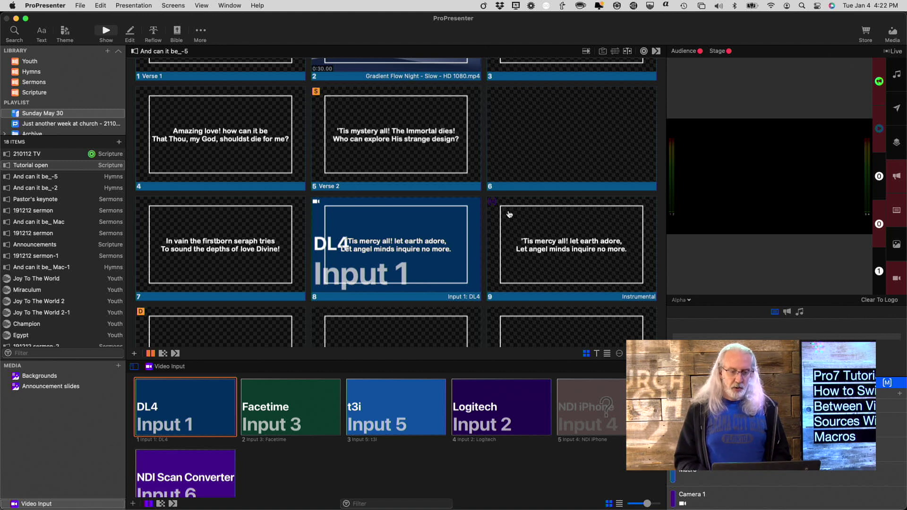
{"action": "key", "text": "super+Tab"}
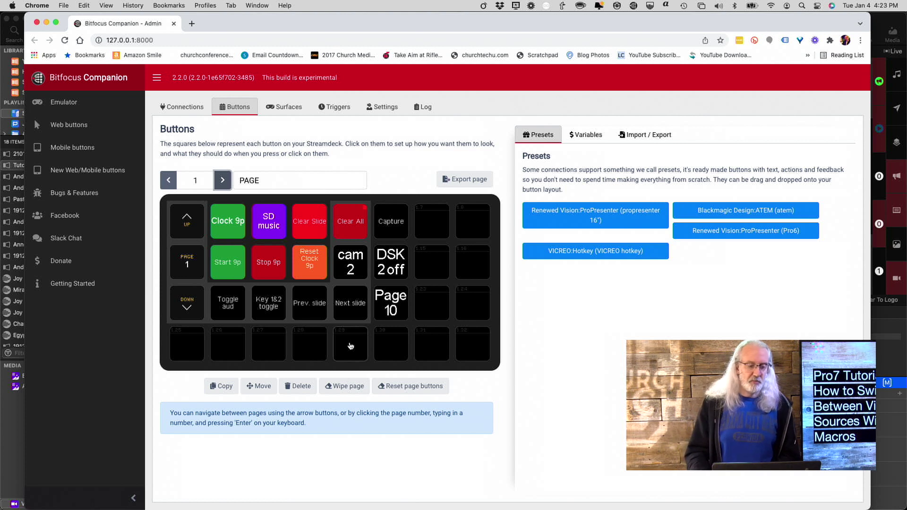
Rename the Companion button 'Clock 9p' to 'Camera 1'.
{"action": "left_click", "coordinate": [315, 270]}
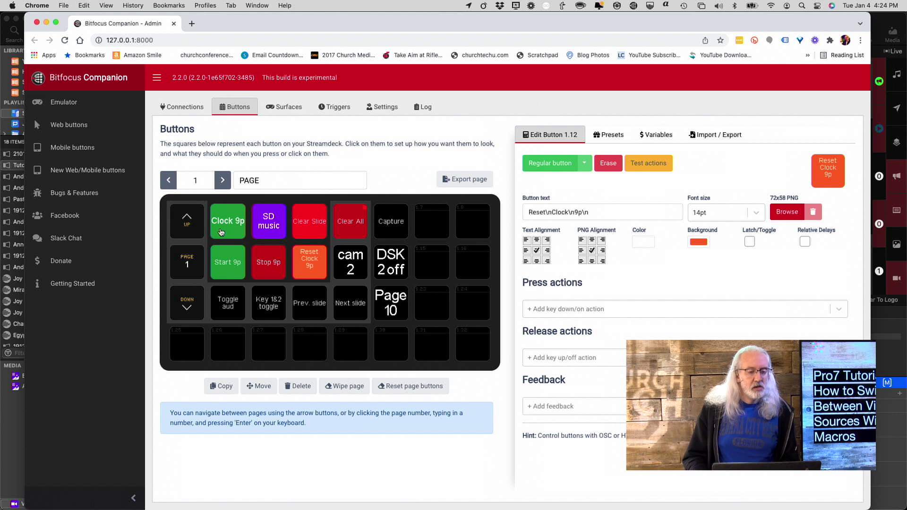
{"action": "left_click", "coordinate": [220, 232]}
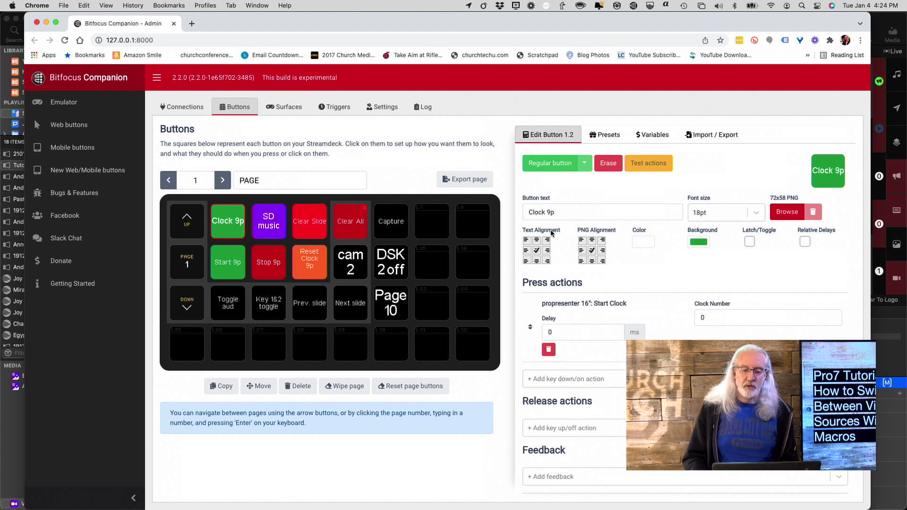
{"action": "triple_click", "coordinate": [585, 211]}
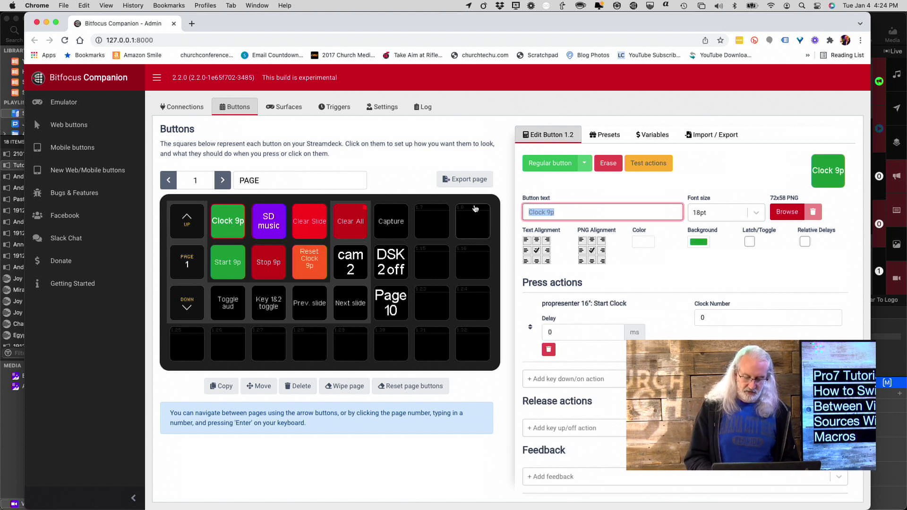
{"action": "key", "text": "BackSpace"}
{"action": "type", "text": "Camera 1"}
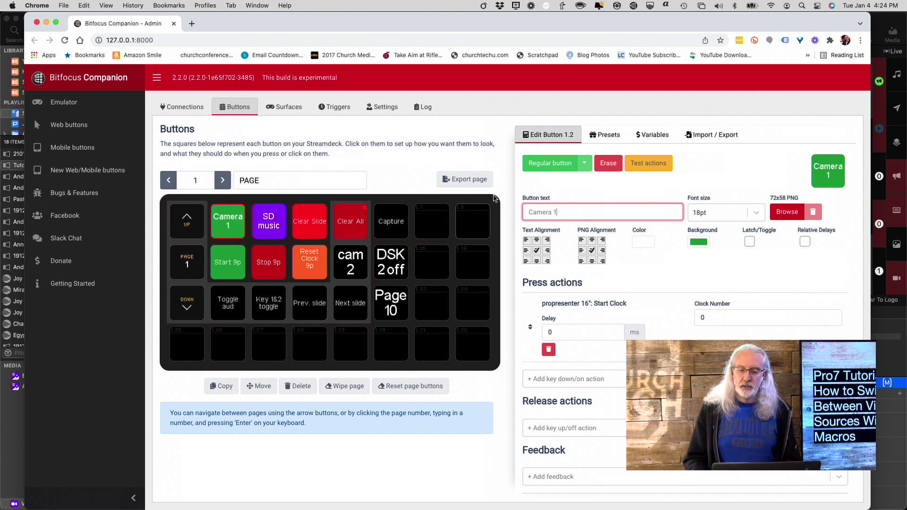
{"action": "left_click", "coordinate": [639, 184]}
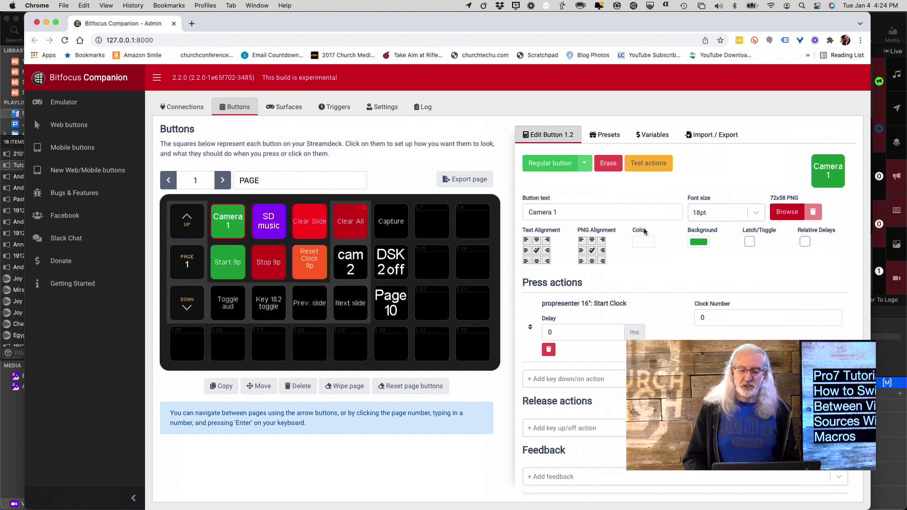
Delete the button's Start Clock press action and confirm the removal.
{"action": "scroll", "coordinate": [653, 271], "scroll_direction": "down", "scroll_amount": 1}
{"action": "scroll", "coordinate": [653, 270], "scroll_direction": "down", "scroll_amount": 2}
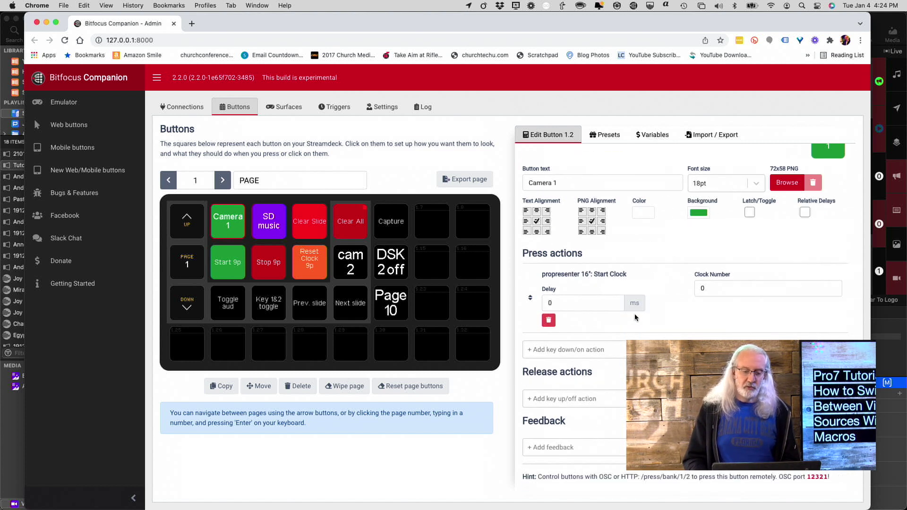
{"action": "scroll", "coordinate": [637, 315], "scroll_direction": "down", "scroll_amount": 1}
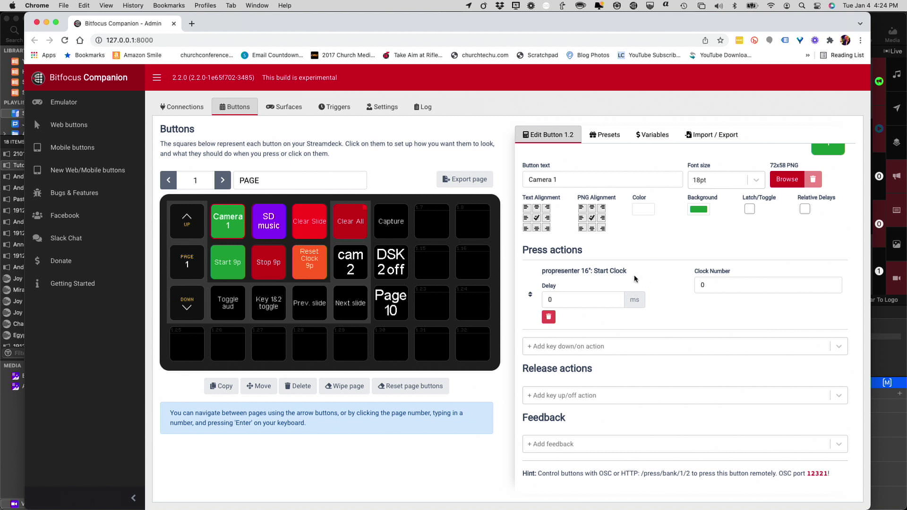
{"action": "left_click", "coordinate": [549, 317]}
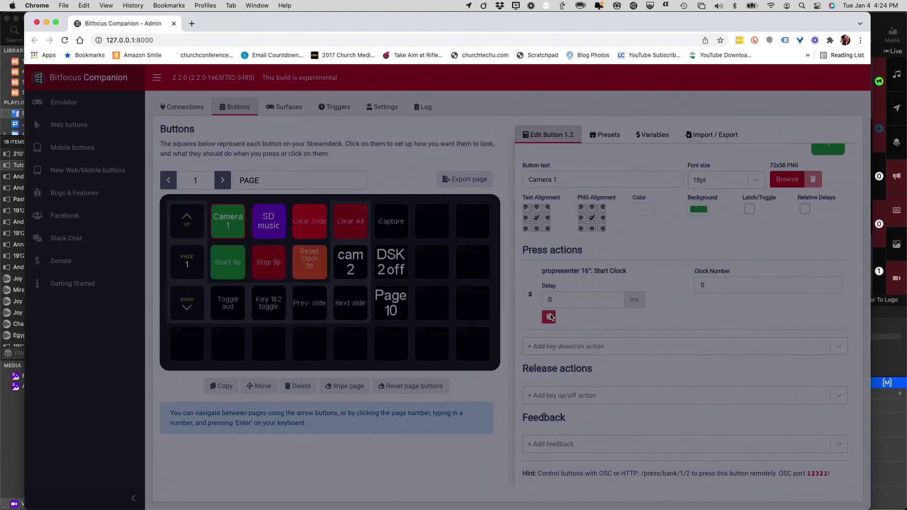
{"action": "left_click", "coordinate": [545, 159]}
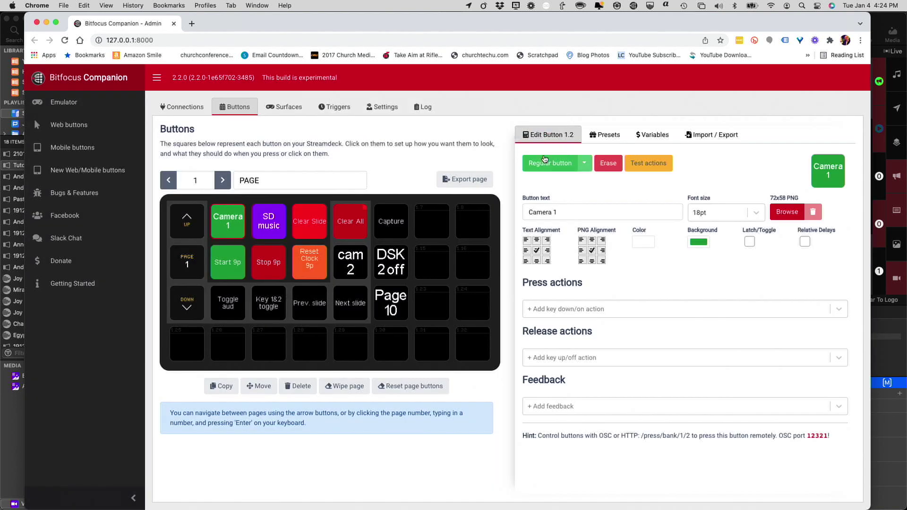
Add the 'propresenter 16: Pro7 Trigger Macro' press action, found by searching 'Pro'.
{"action": "left_click", "coordinate": [572, 309]}
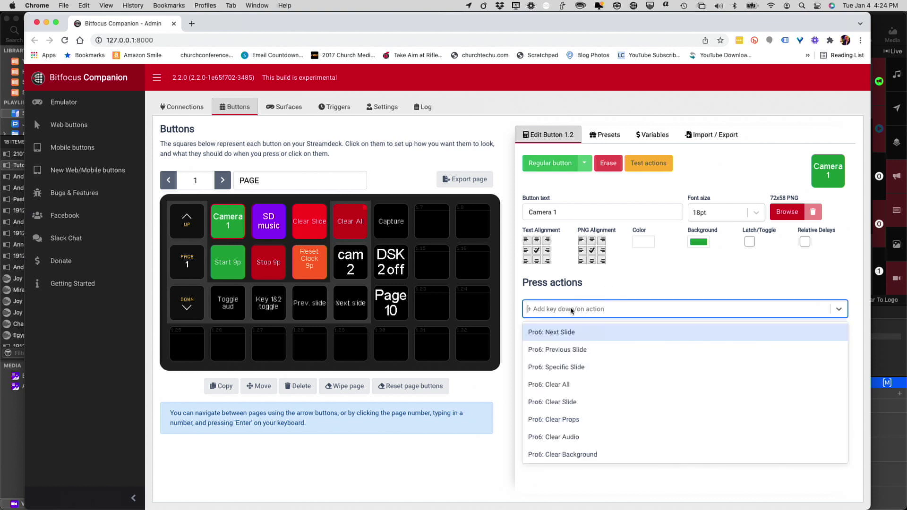
{"action": "scroll", "coordinate": [566, 401], "scroll_direction": "down", "scroll_amount": 5}
{"action": "scroll", "coordinate": [566, 420], "scroll_direction": "down", "scroll_amount": 15}
{"action": "scroll", "coordinate": [566, 420], "scroll_direction": "down", "scroll_amount": 12}
{"action": "scroll", "coordinate": [565, 421], "scroll_direction": "down", "scroll_amount": 10}
{"action": "scroll", "coordinate": [566, 420], "scroll_direction": "down", "scroll_amount": 5}
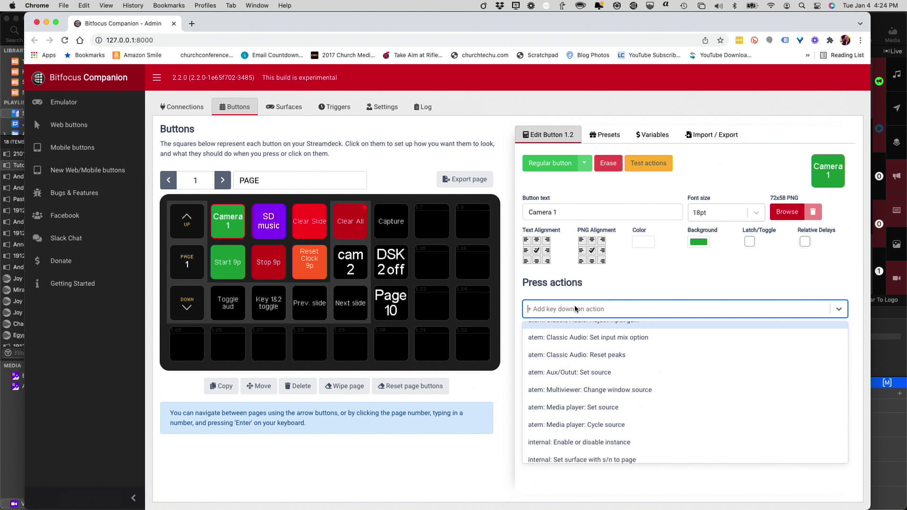
{"action": "type", "text": "Pro"}
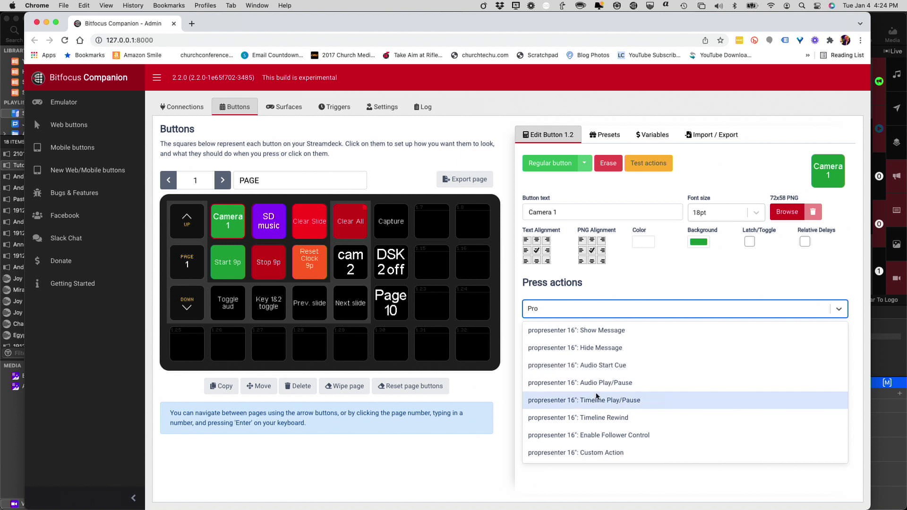
{"action": "scroll", "coordinate": [596, 396], "scroll_direction": "up", "scroll_amount": 3}
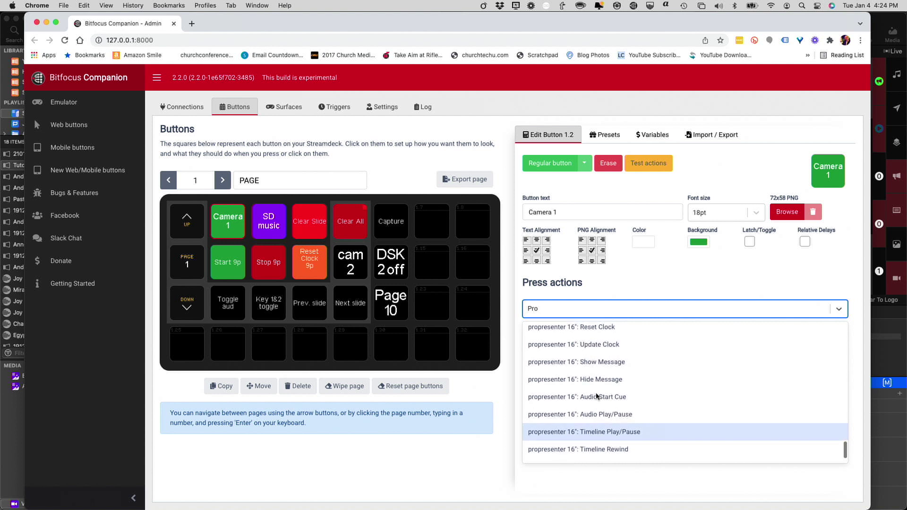
{"action": "scroll", "coordinate": [596, 396], "scroll_direction": "up", "scroll_amount": 7}
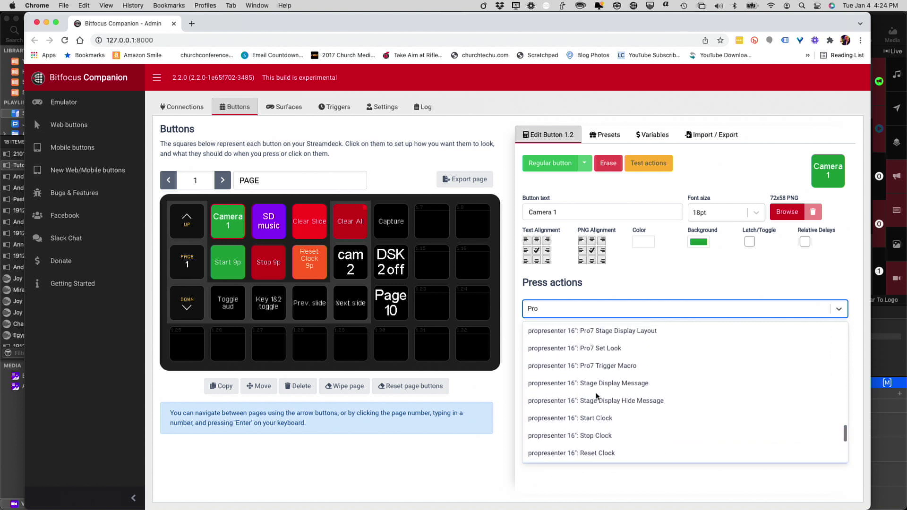
{"action": "scroll", "coordinate": [596, 396], "scroll_direction": "up", "scroll_amount": 1}
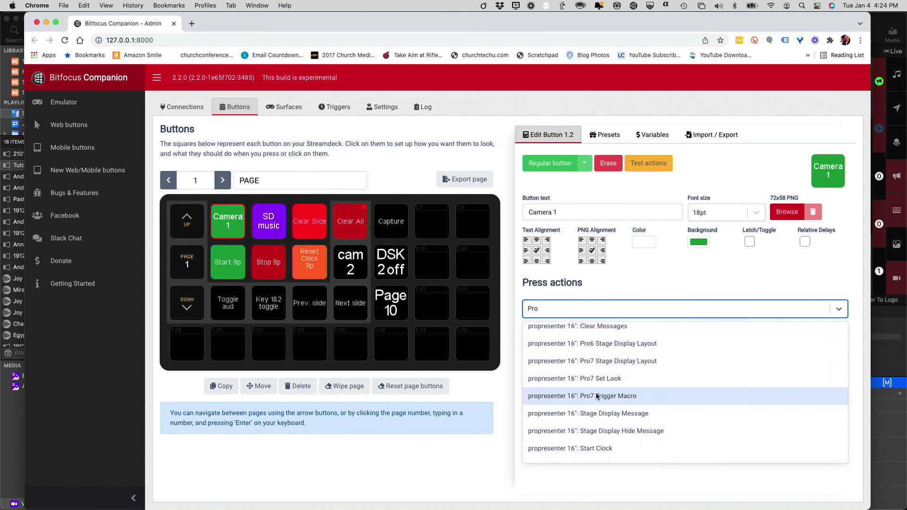
{"action": "left_click", "coordinate": [596, 396]}
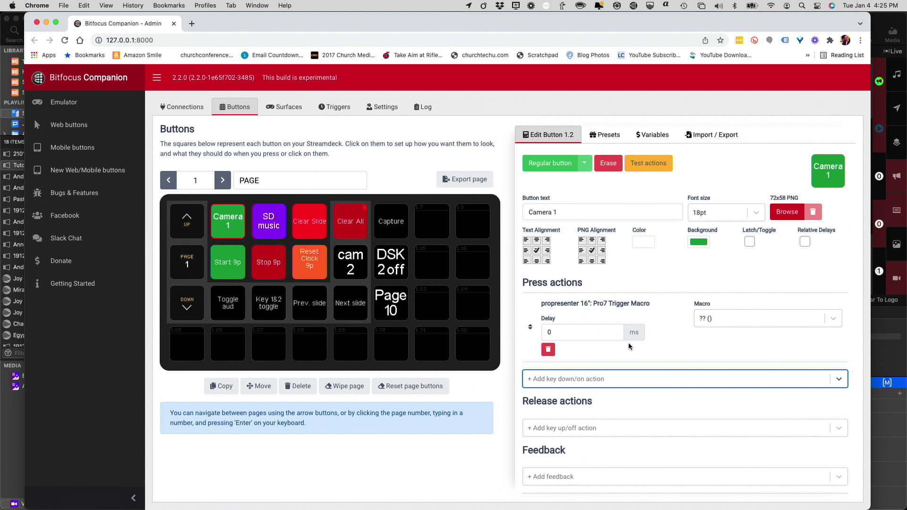
Set the Trigger Macro action to fire 'Macro 1'.
{"action": "left_click", "coordinate": [832, 319]}
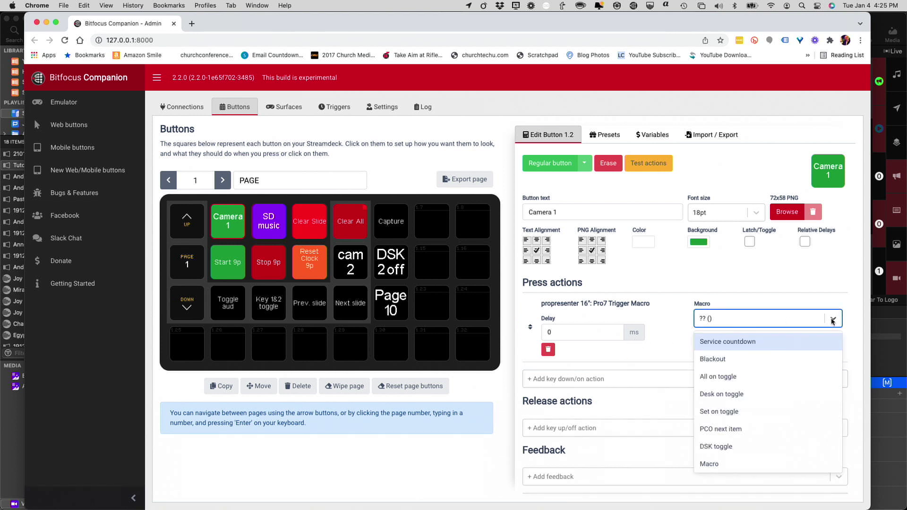
{"action": "scroll", "coordinate": [789, 397], "scroll_direction": "down", "scroll_amount": 1}
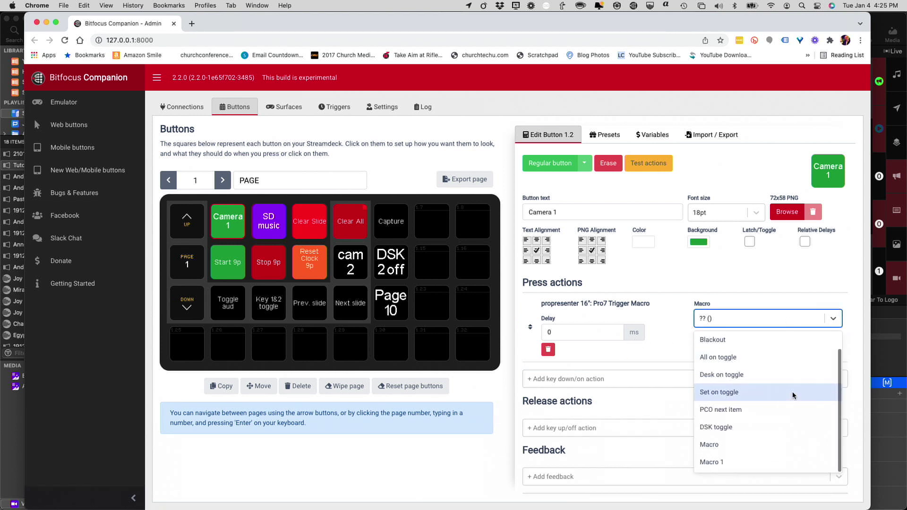
{"action": "left_click", "coordinate": [761, 463]}
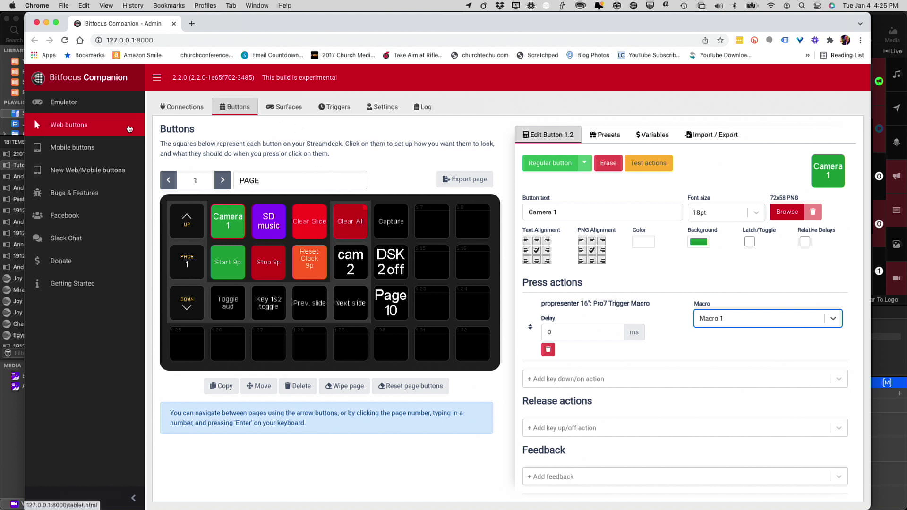
Open the Companion Emulator in a new tab, return to Admin, and bring ProPresenter forward.
{"action": "left_click", "coordinate": [78, 103]}
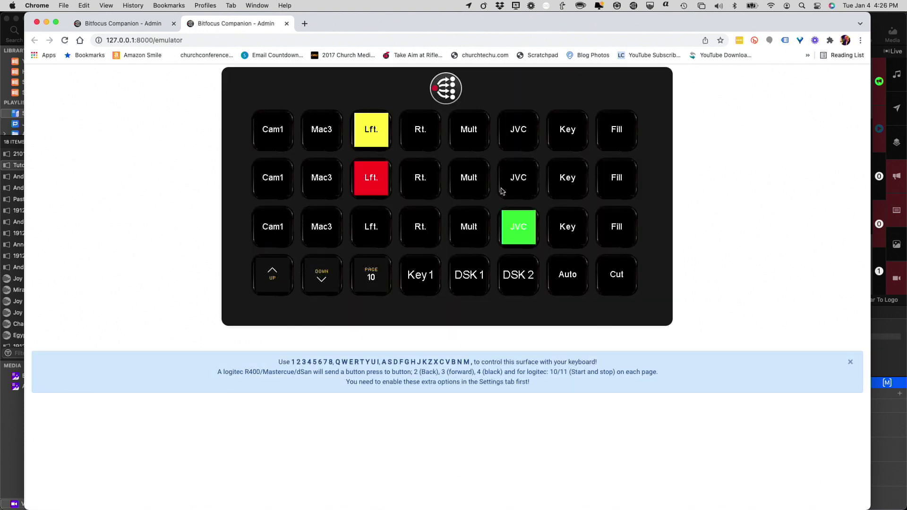
{"action": "left_click", "coordinate": [128, 24]}
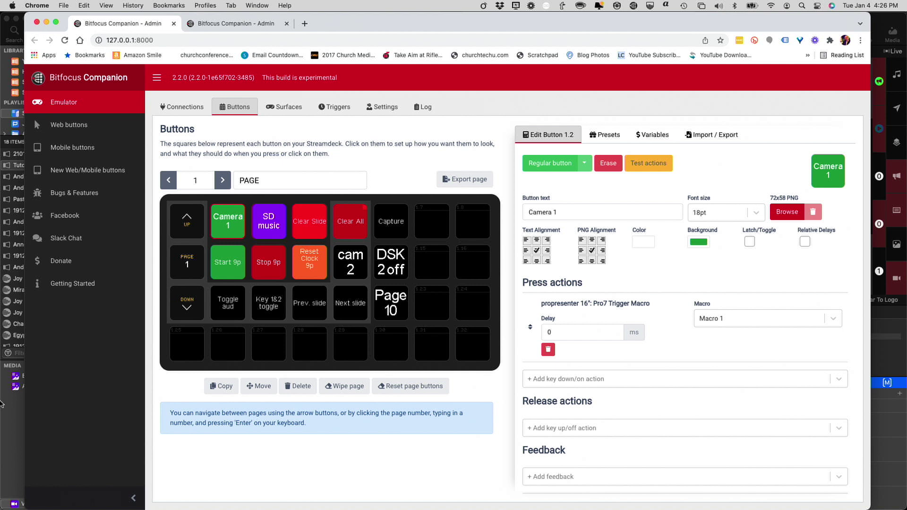
{"action": "left_click", "coordinate": [14, 427]}
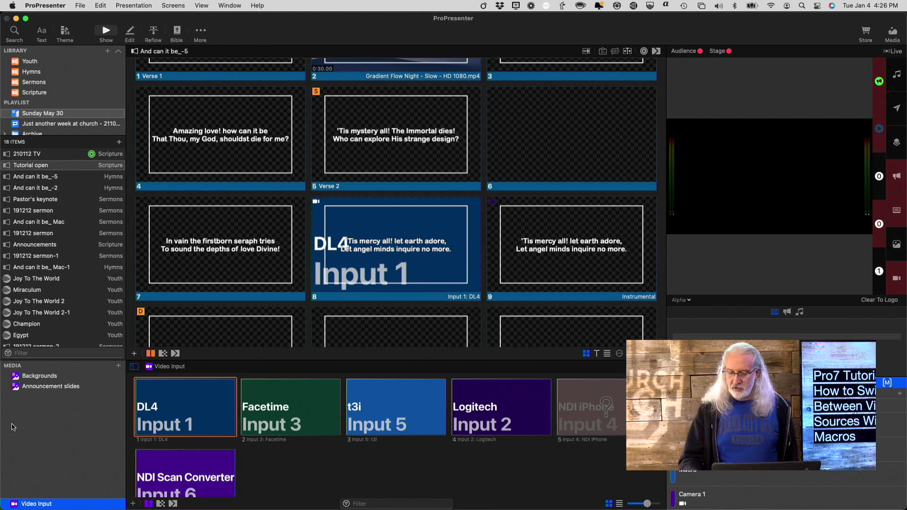